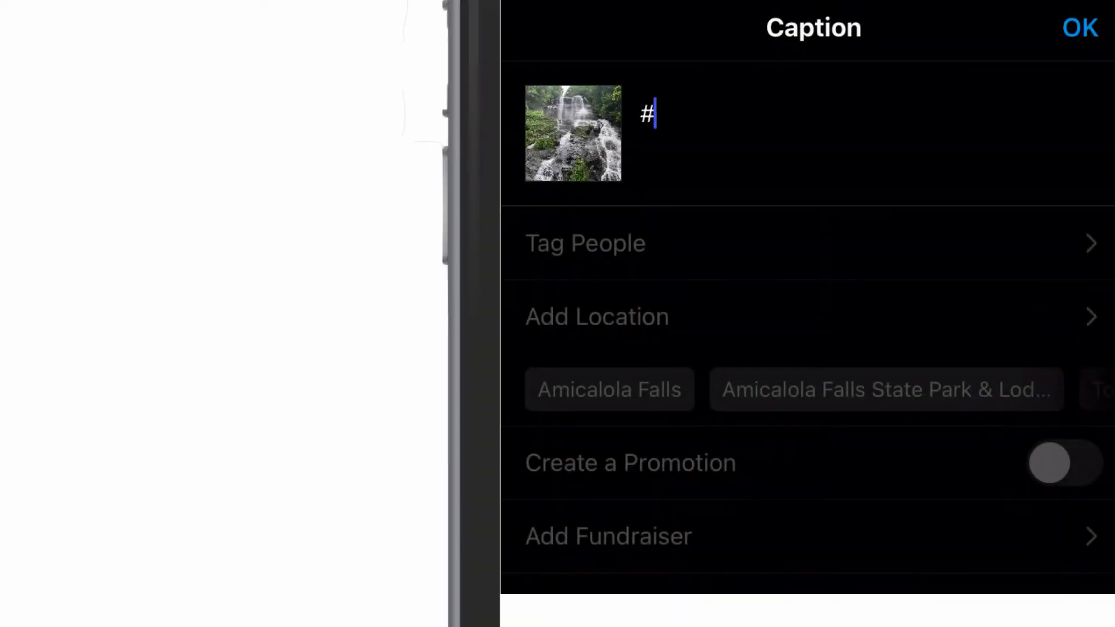
Step: Tag the post with myoutdooradventures, open that hashtag's page and scroll to its most recent posts
{"action": "type", "text": "myo"}
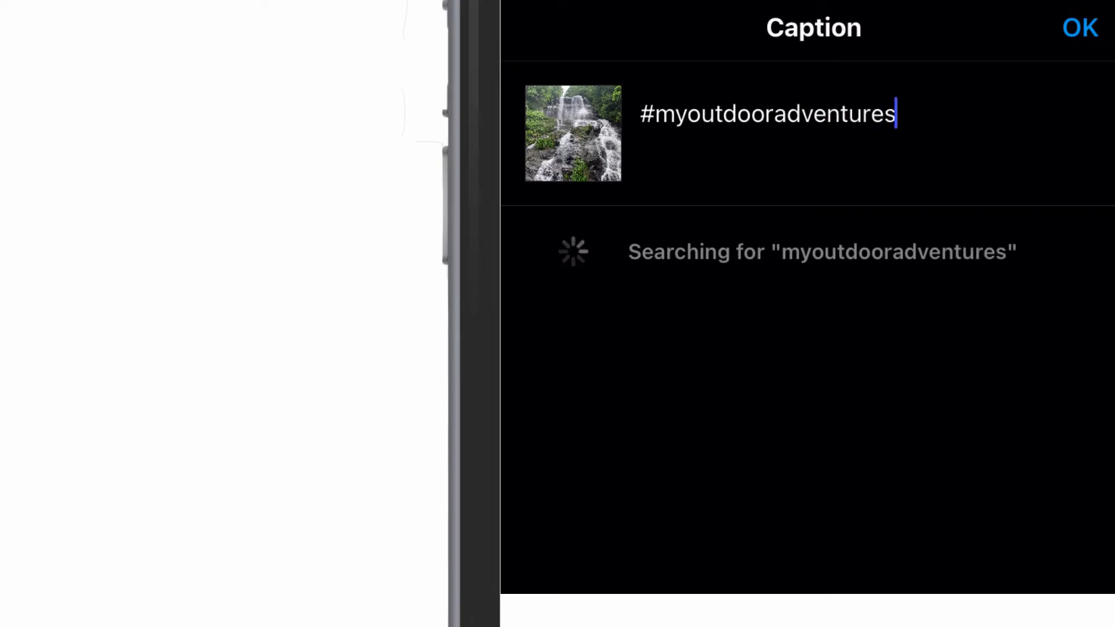
{"action": "type", "text": "utdooradventures"}
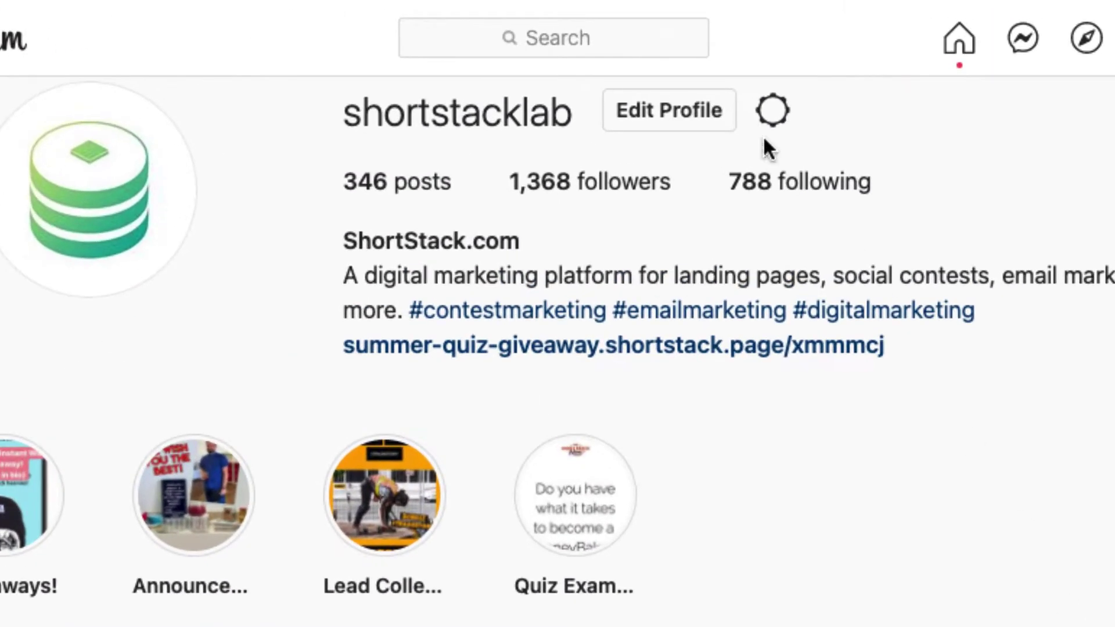
{"action": "left_click", "coordinate": [562, 34]}
{"action": "type", "text": "#myoutdooradventures"}
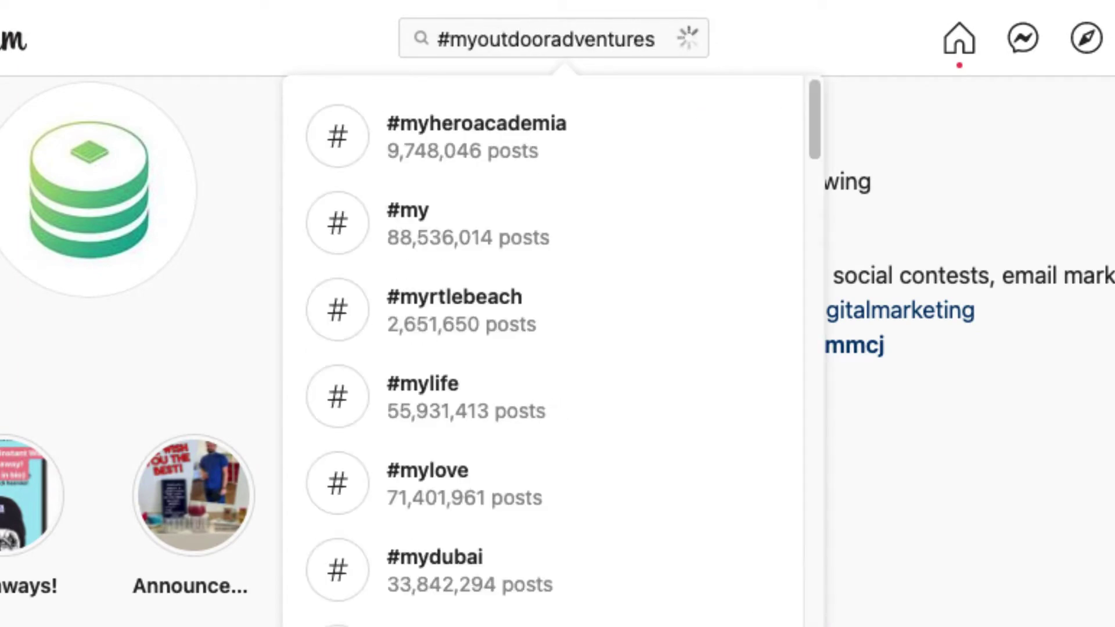
{"action": "left_click", "coordinate": [495, 149]}
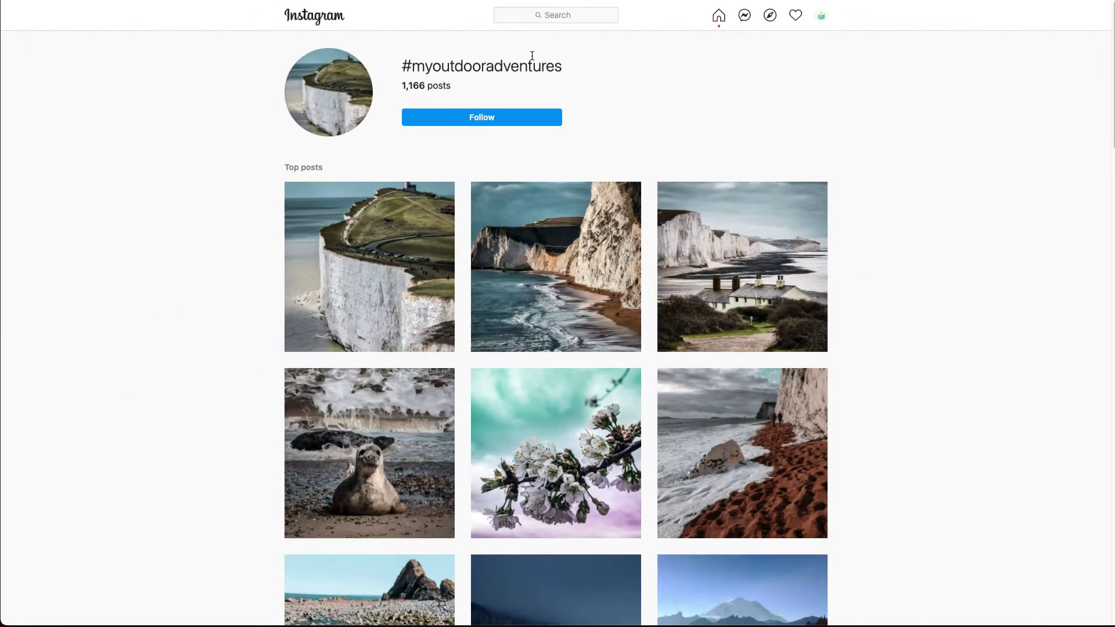
{"action": "scroll", "coordinate": [525, 70], "scroll_direction": "down", "scroll_amount": 10}
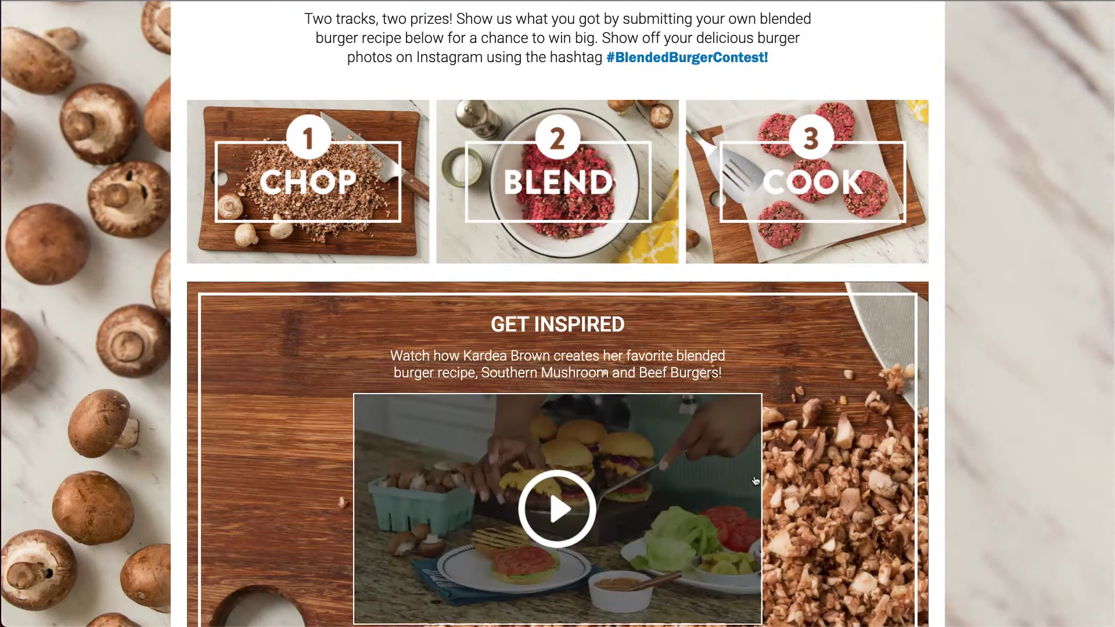
{"action": "scroll", "coordinate": [755, 480], "scroll_direction": "down", "scroll_amount": 1}
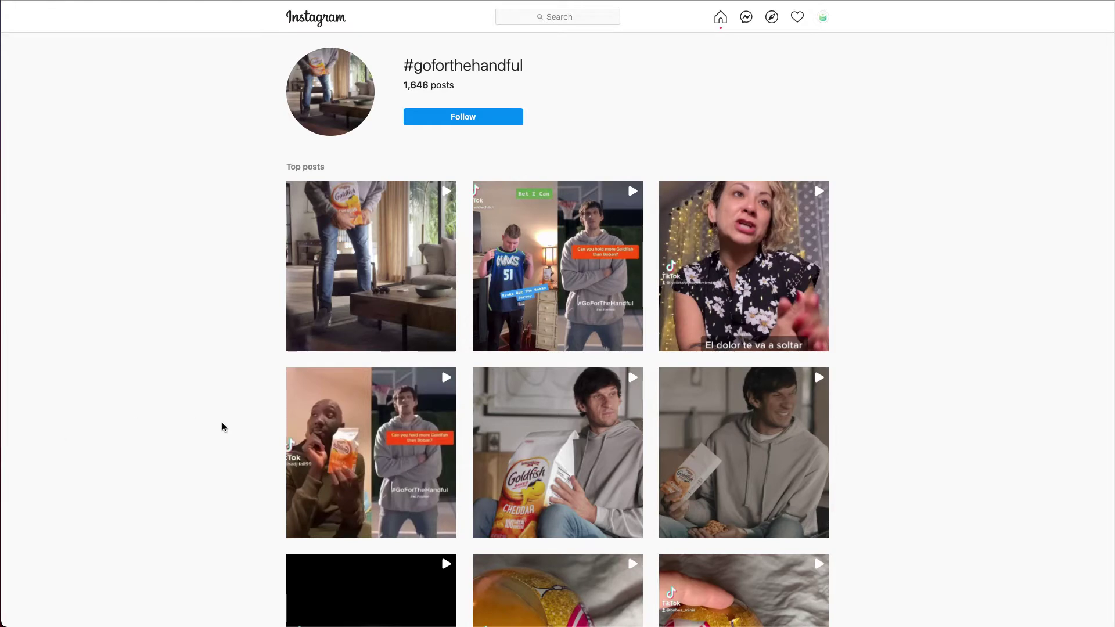
Step: Open a video post from the #goforthehandful feed and one from the #onechipchallenge feed
{"action": "left_click", "coordinate": [403, 416]}
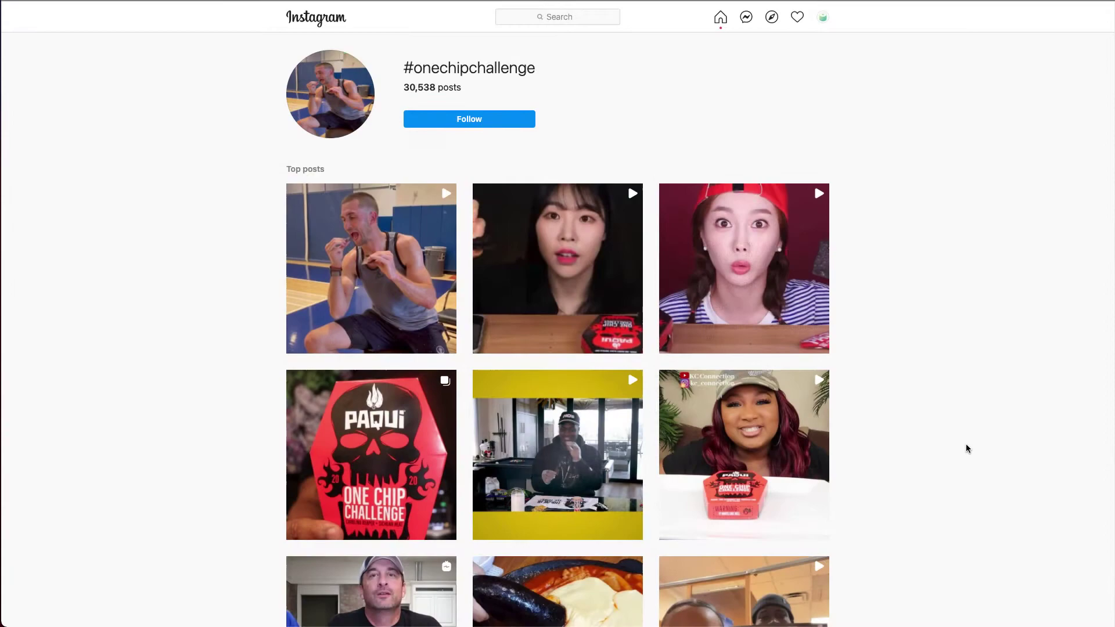
{"action": "left_click", "coordinate": [554, 500]}
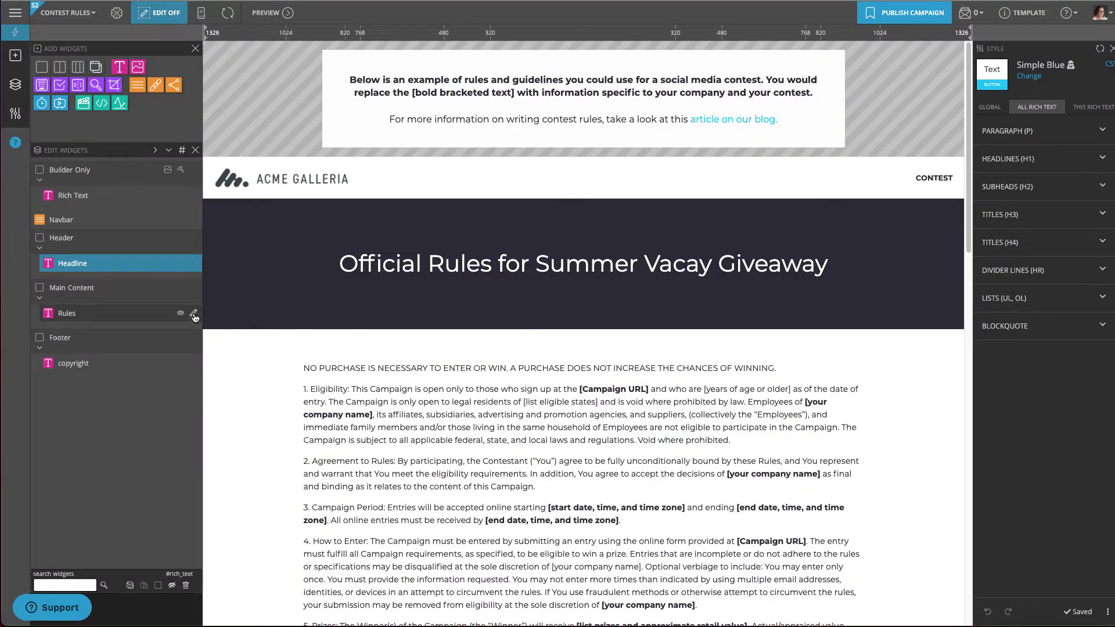
Step: Fill the Rules text with Adventure Travel Partners LLC and the January 1 to January 31 dates
{"action": "left_click", "coordinate": [194, 314]}
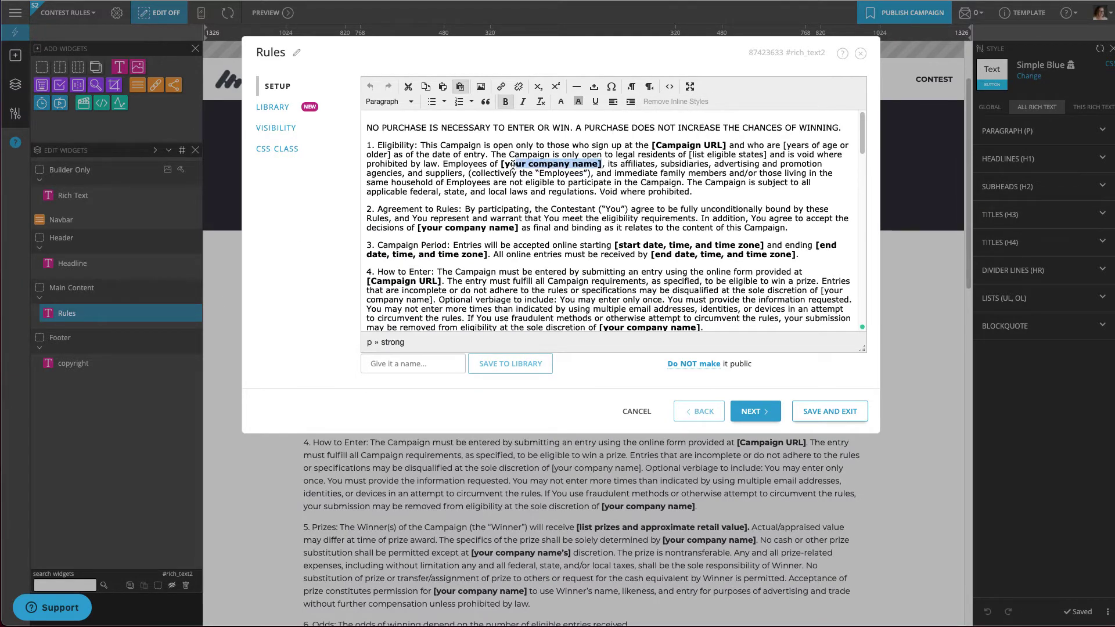
{"action": "type", "text": "Adventure Travel Partners LLC"}
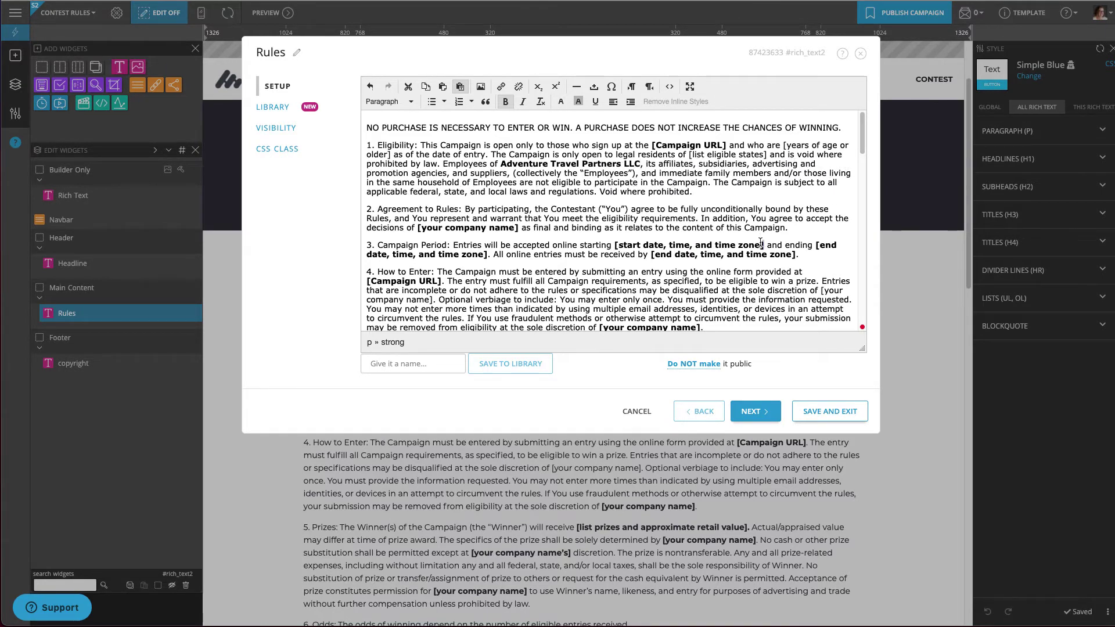
{"action": "type", "text": "January 1"}
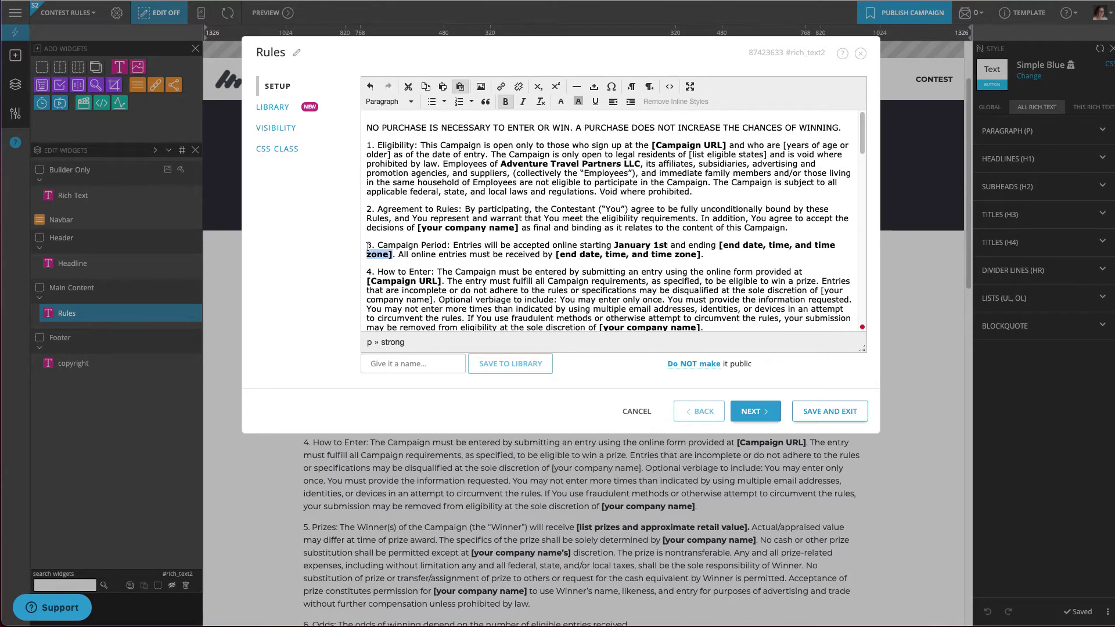
{"action": "type", "text": "January 31st 12:00 Midnight"}
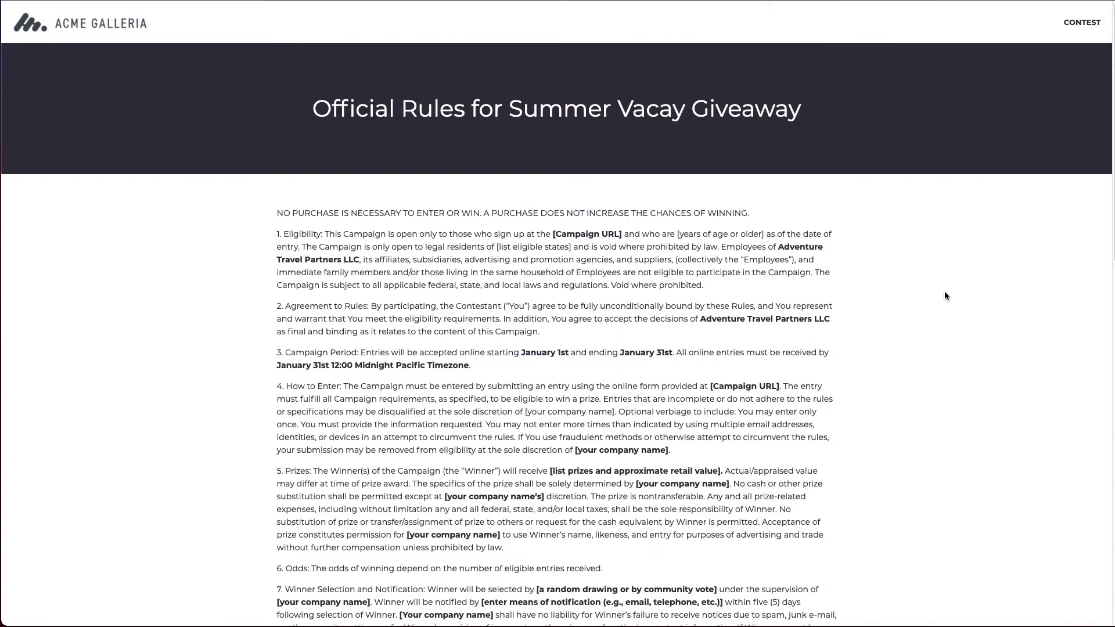
{"action": "scroll", "coordinate": [944, 292], "scroll_direction": "down", "scroll_amount": 10}
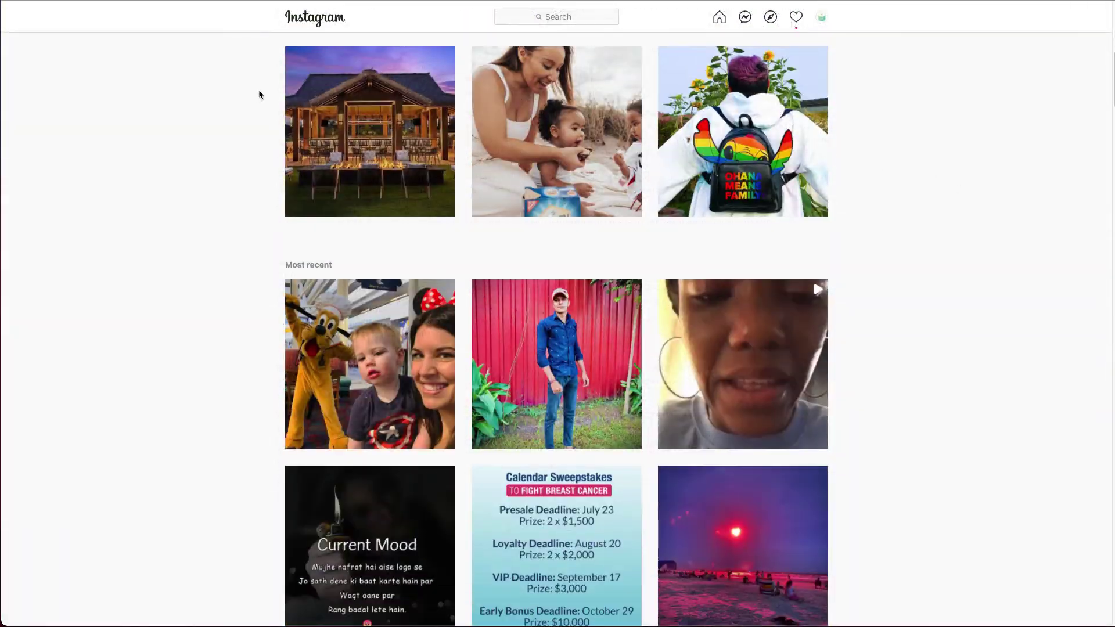
Step: Open the outdoor lounge post and scroll through its sweepstakes caption
{"action": "left_click", "coordinate": [366, 90]}
{"action": "scroll", "coordinate": [737, 293], "scroll_direction": "down", "scroll_amount": 3}
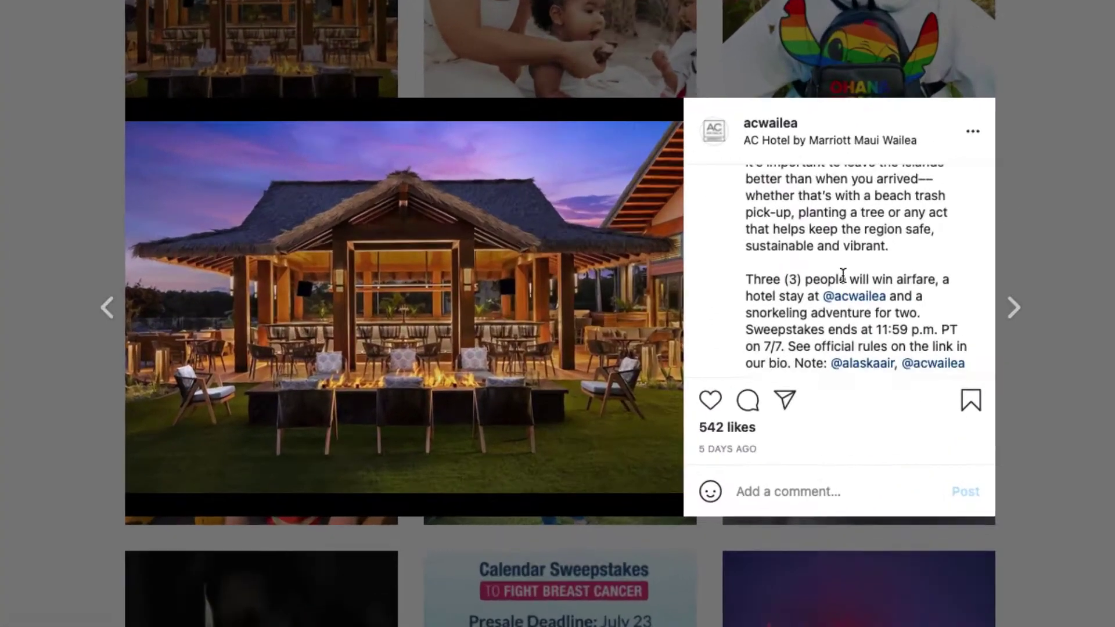
{"action": "scroll", "coordinate": [843, 275], "scroll_direction": "down", "scroll_amount": 2}
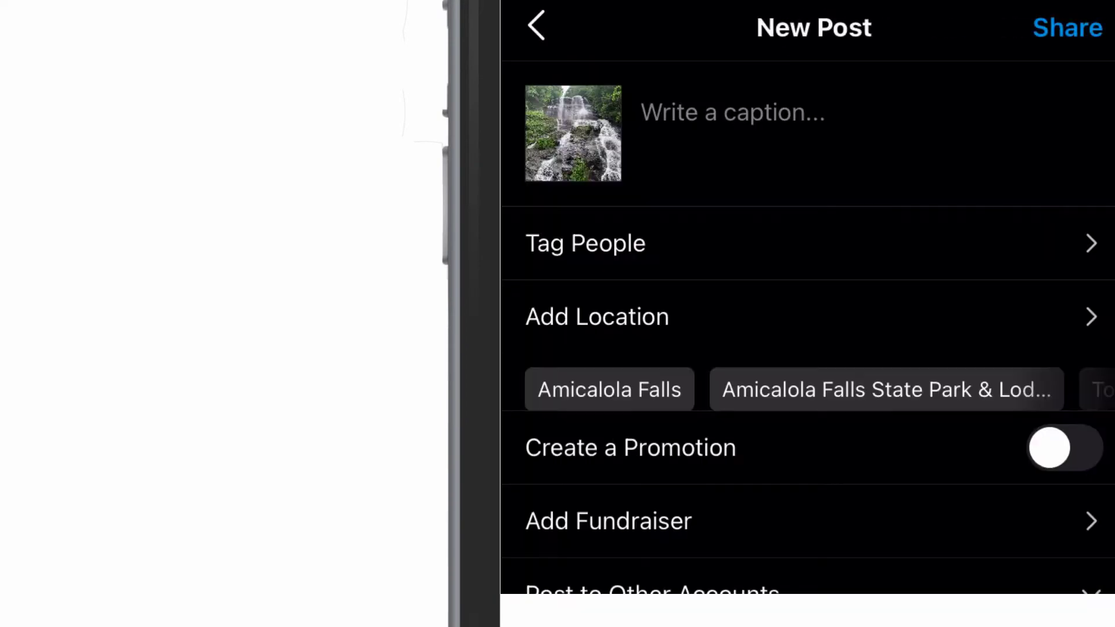
Step: Start a #myo caption, then search for and follow the #myoutdooradventure hashtag
{"action": "left_click", "coordinate": [726, 109]}
{"action": "type", "text": "#myo"}
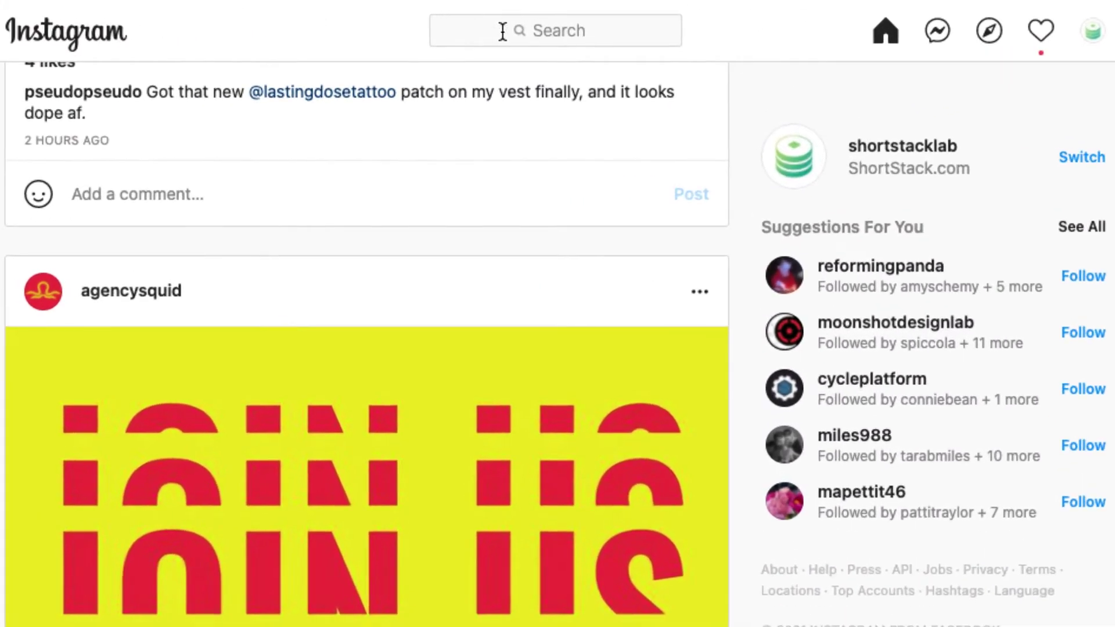
{"action": "left_click", "coordinate": [510, 26]}
{"action": "type", "text": "#myoutdooradventure"}
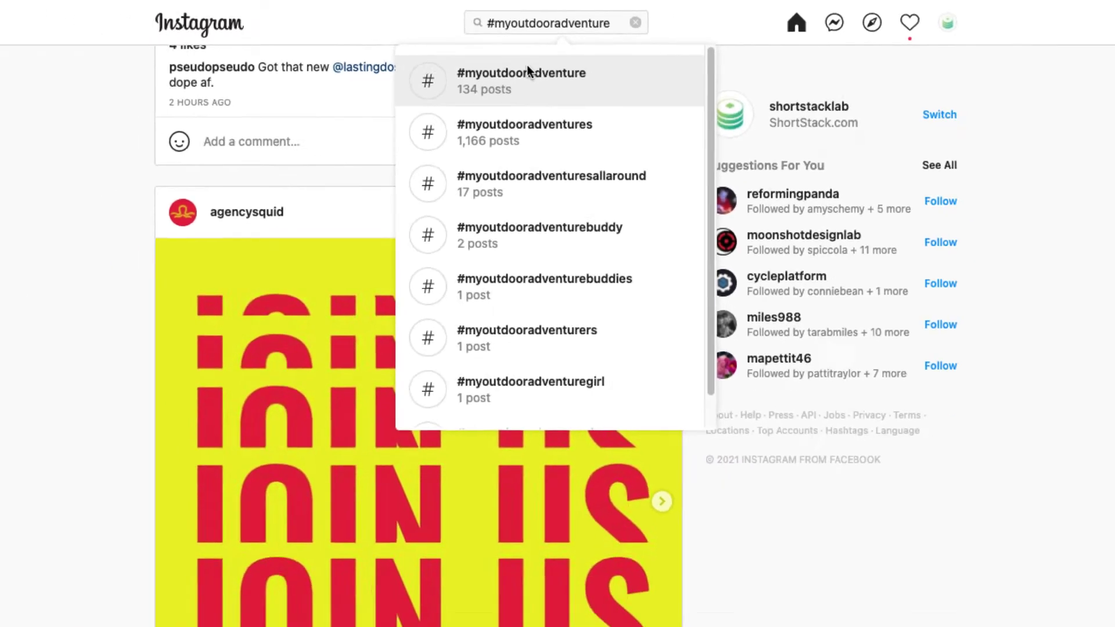
{"action": "left_click", "coordinate": [514, 101]}
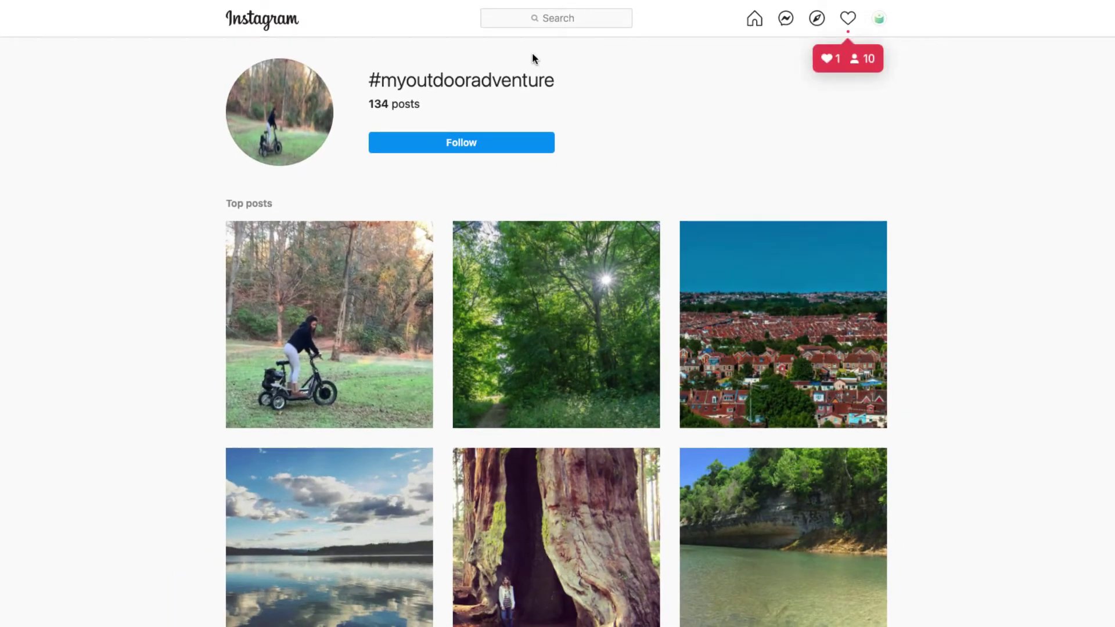
{"action": "left_click", "coordinate": [462, 150]}
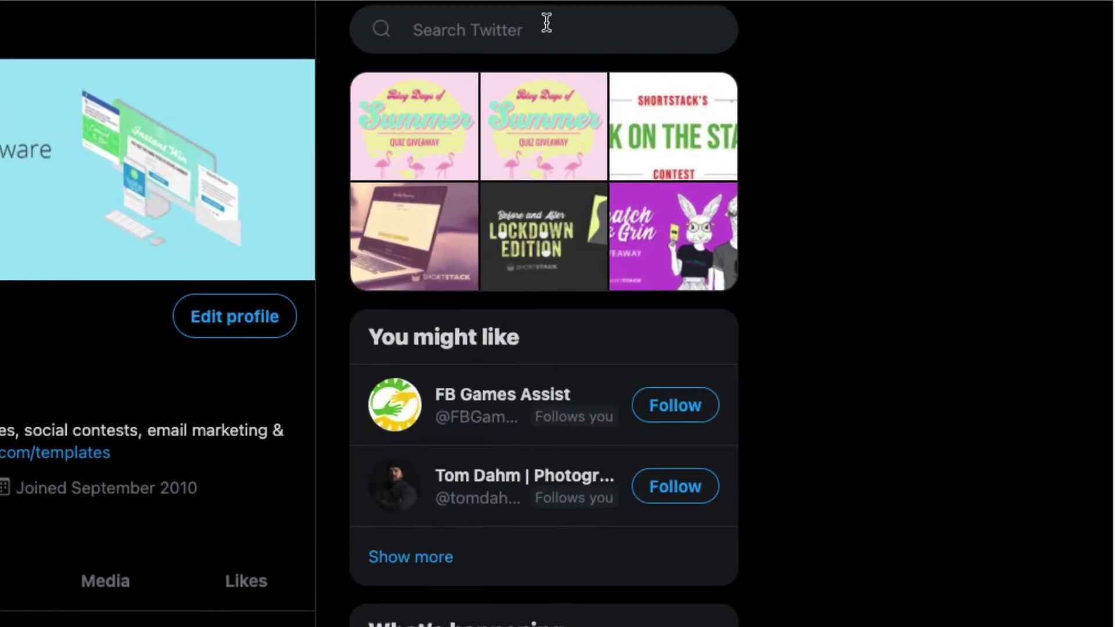
Step: Search Twitter for #myoutdooradventure and scroll through the contest entry tweets
{"action": "left_click", "coordinate": [869, 18]}
{"action": "type", "text": "#myoutdooradventure"}
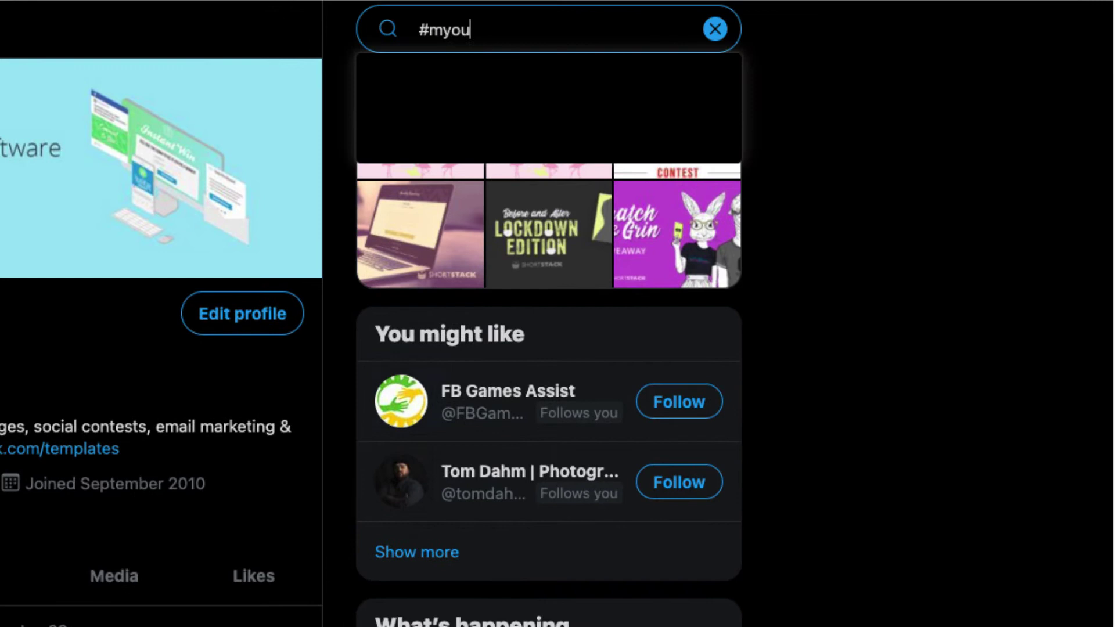
{"action": "key", "text": "Return"}
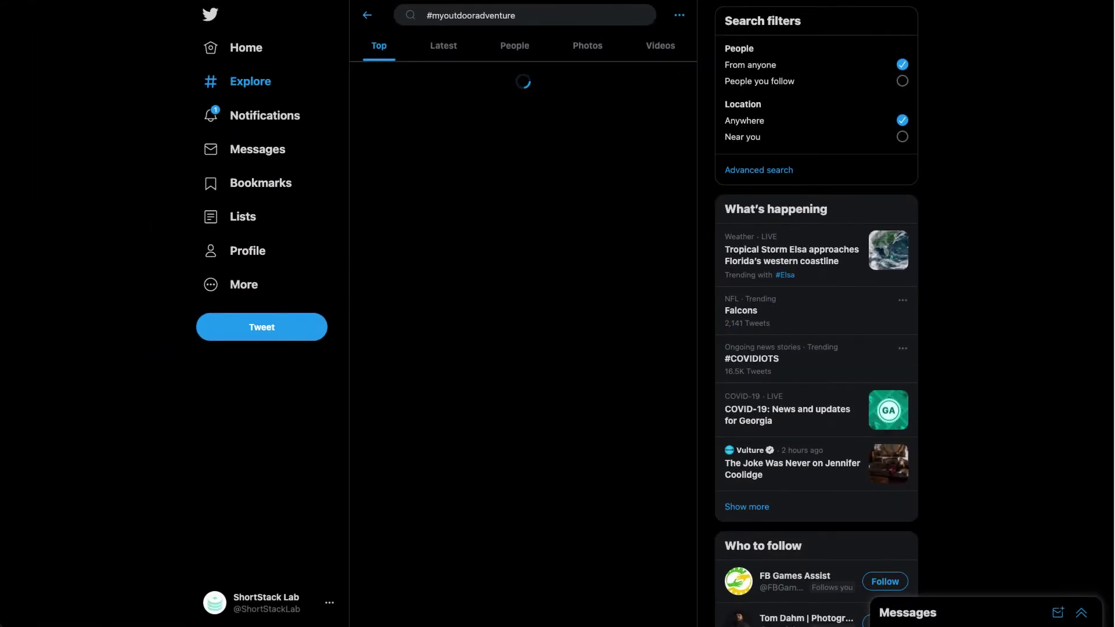
{"action": "scroll", "coordinate": [617, 228], "scroll_direction": "down", "scroll_amount": 10}
{"action": "scroll", "coordinate": [618, 229], "scroll_direction": "down", "scroll_amount": 2}
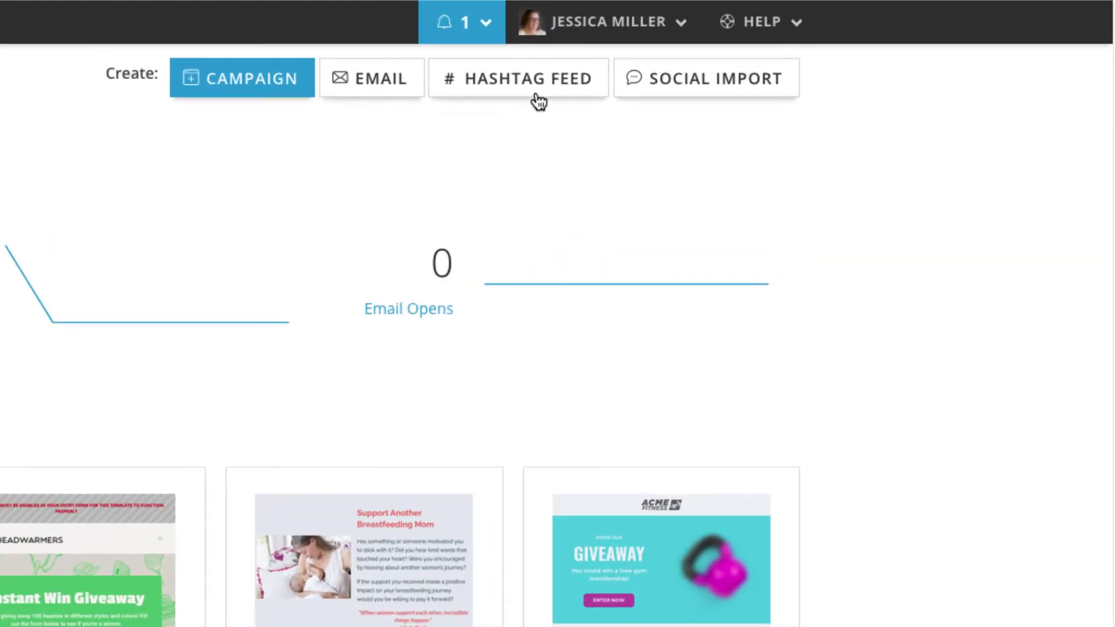
Step: Create an Instagram hashtag feed for 'myoutdoor' through the linked Facebook page
{"action": "left_click", "coordinate": [539, 102]}
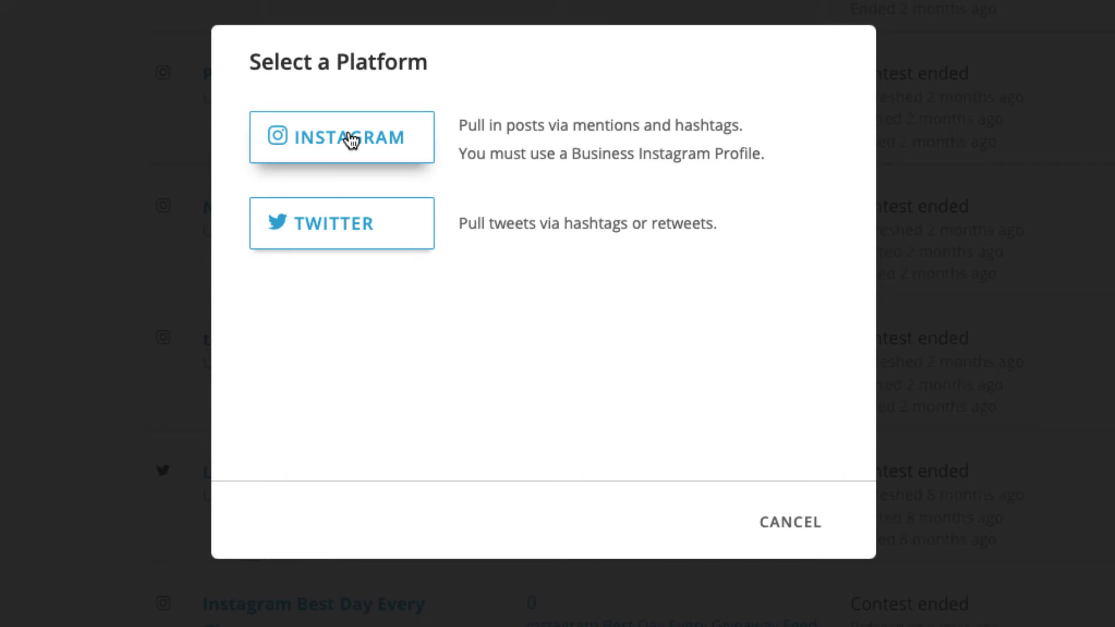
{"action": "left_click", "coordinate": [351, 139]}
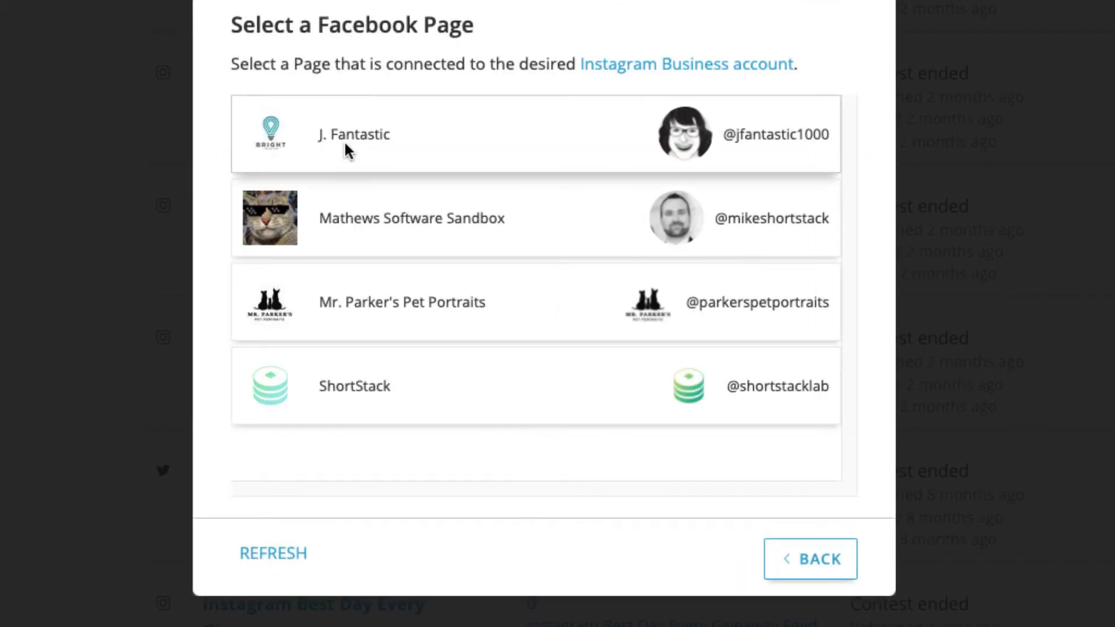
{"action": "left_click", "coordinate": [345, 144]}
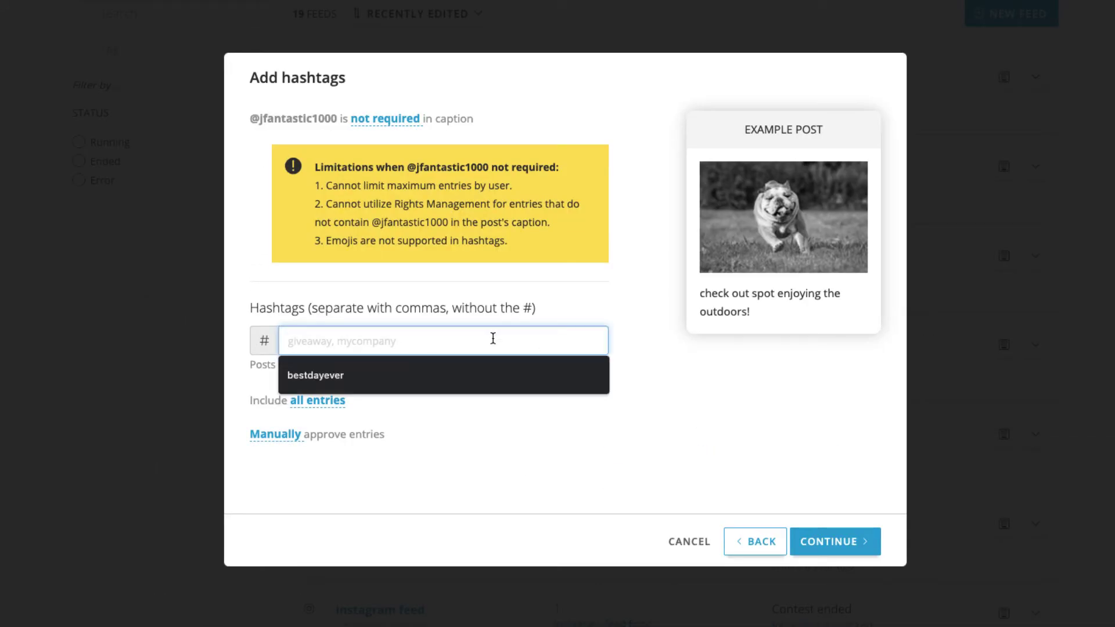
{"action": "type", "text": "myoutdoor"}
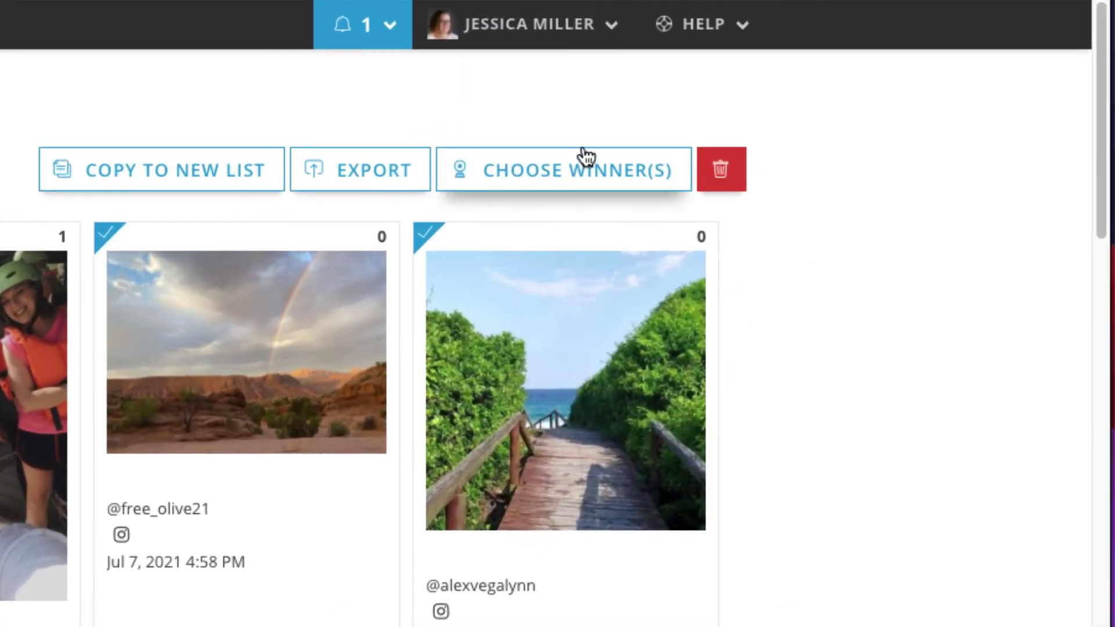
Step: Randomly pick 5 winners from the collected entries
{"action": "left_click", "coordinate": [860, 77]}
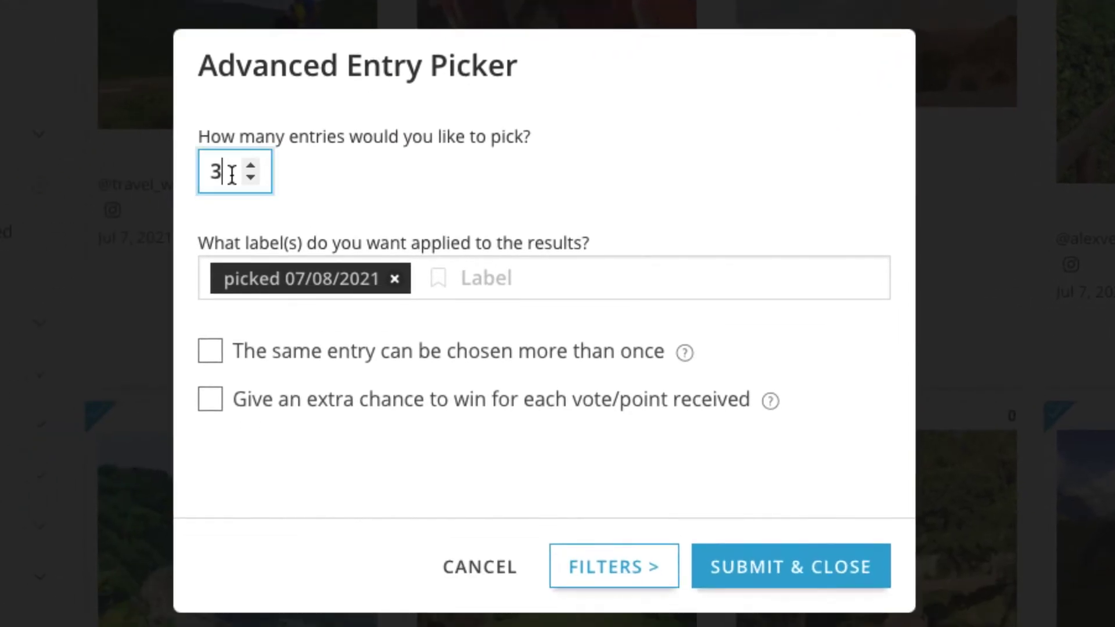
{"action": "double_click", "coordinate": [219, 169]}
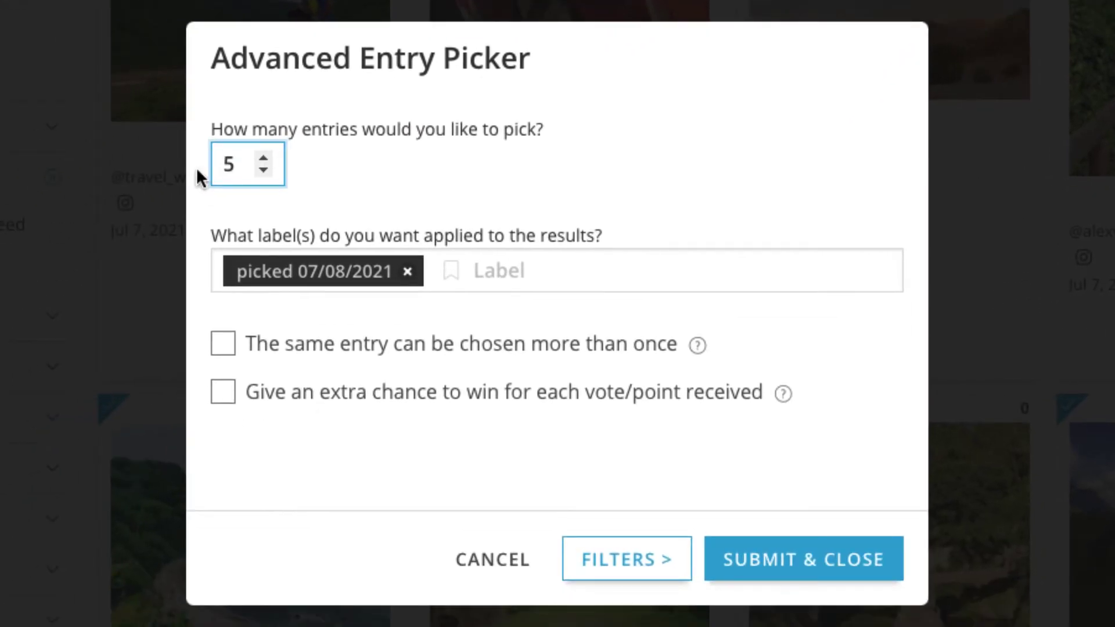
{"action": "left_click", "coordinate": [824, 569]}
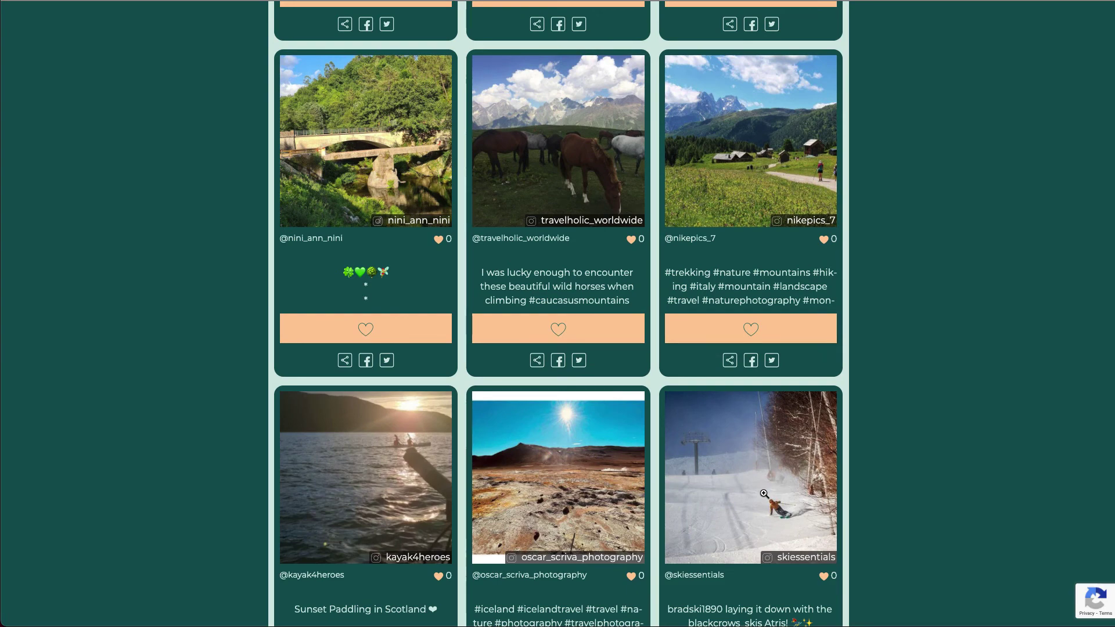
Step: Vote for the hiker-on-a-rock gallery entry, raising it to 3 votes
{"action": "scroll", "coordinate": [763, 493], "scroll_direction": "up", "scroll_amount": 10}
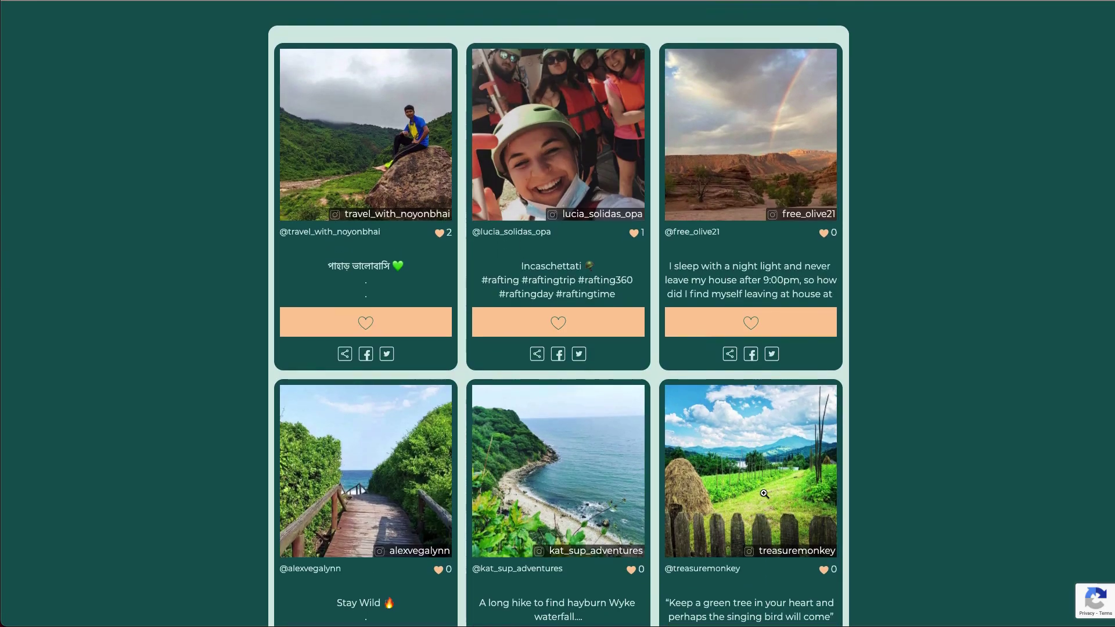
{"action": "scroll", "coordinate": [764, 494], "scroll_direction": "up", "scroll_amount": 1}
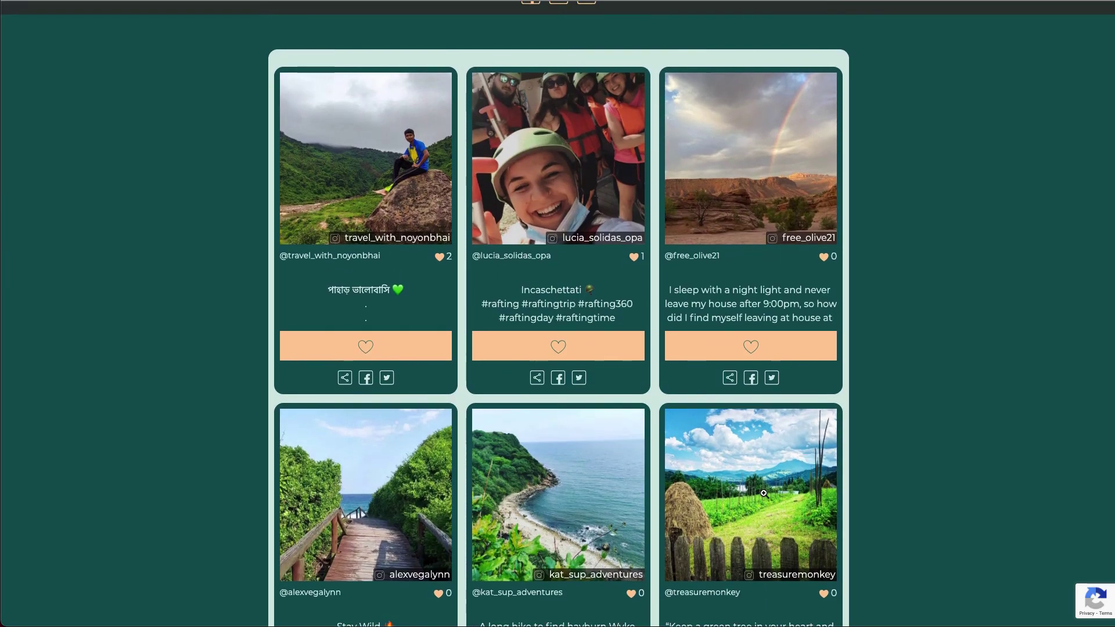
{"action": "left_click", "coordinate": [364, 347]}
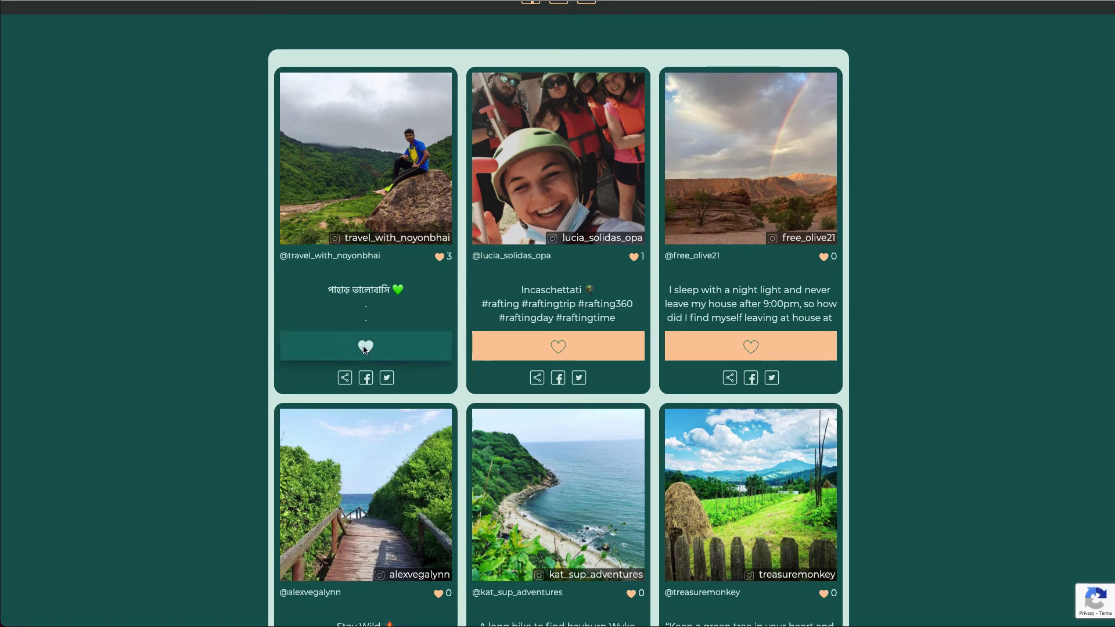
Step: Preview sharing that entry to Facebook, then close the share window
{"action": "left_click", "coordinate": [366, 378]}
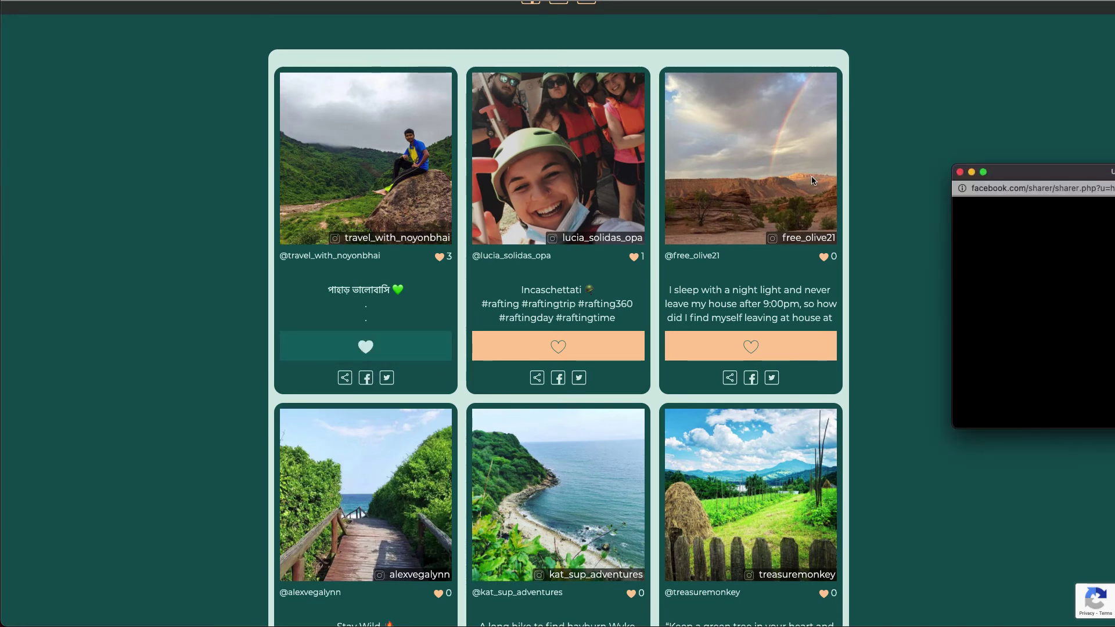
{"action": "left_click_drag", "start_coordinate": [1033, 175], "coordinate": [607, 162]}
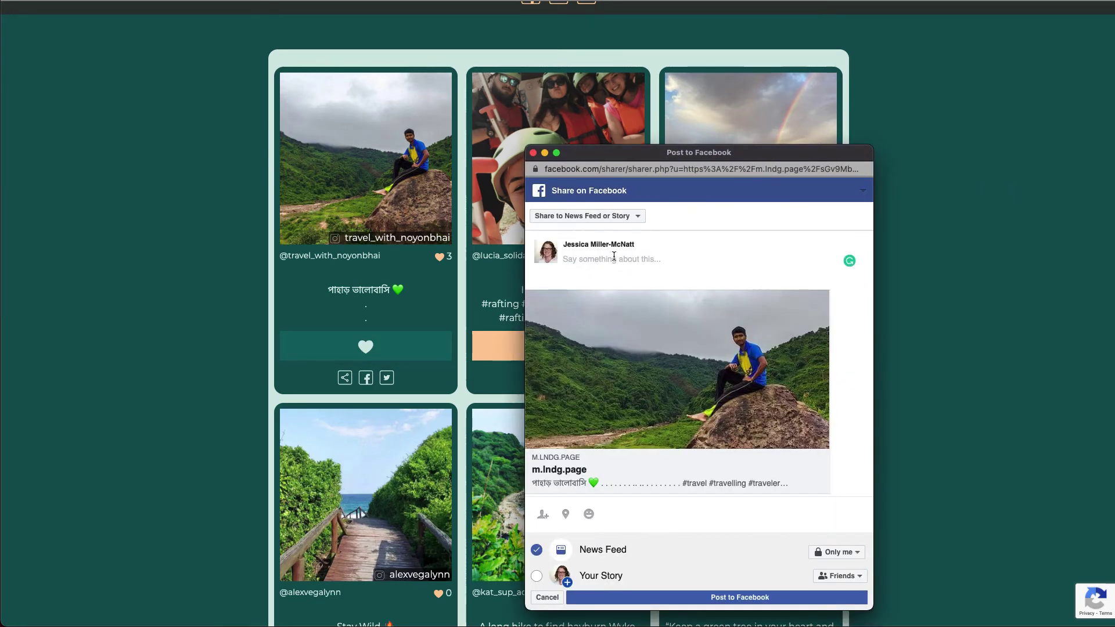
{"action": "left_click", "coordinate": [533, 154]}
{"action": "scroll", "coordinate": [604, 306], "scroll_direction": "up", "scroll_amount": 7}
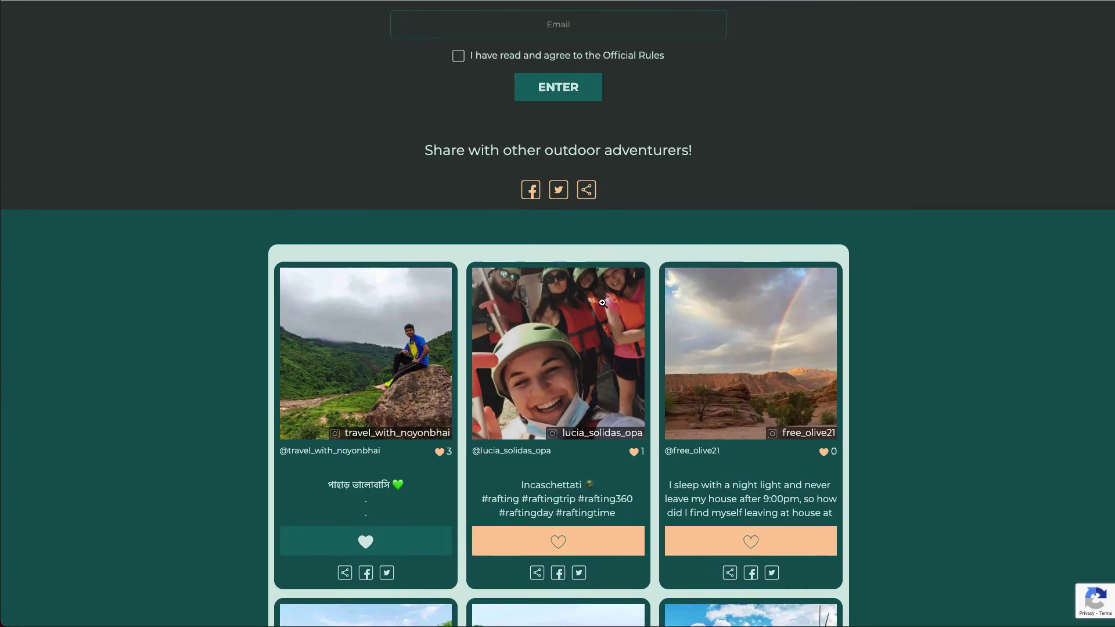